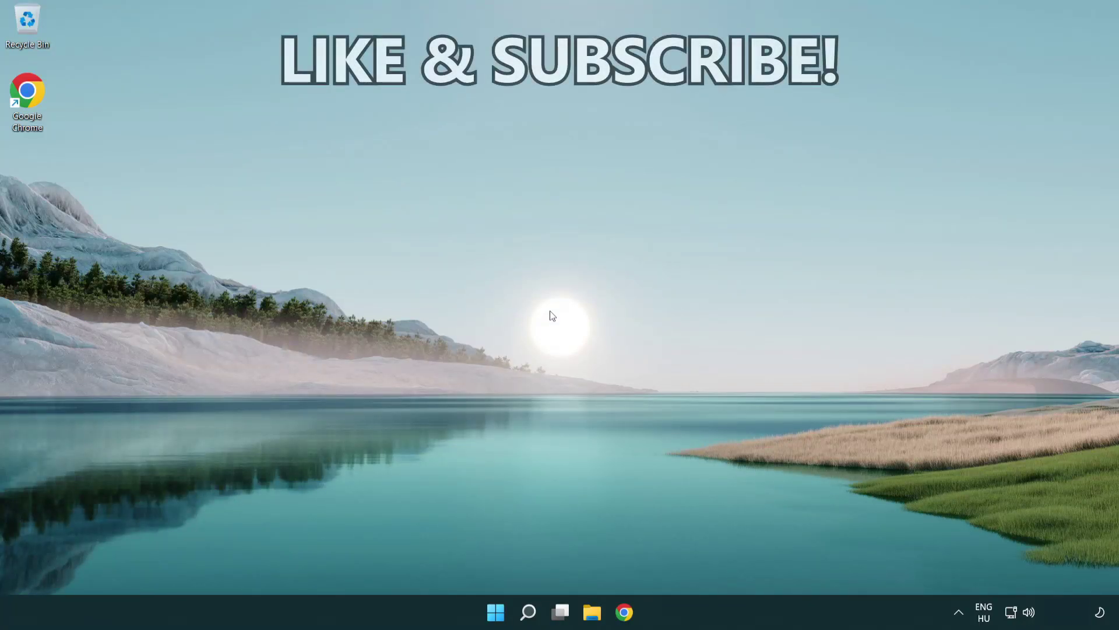
Step: Search for 'cmd' and bring up the launch options for Command Prompt
left_click(528, 615)
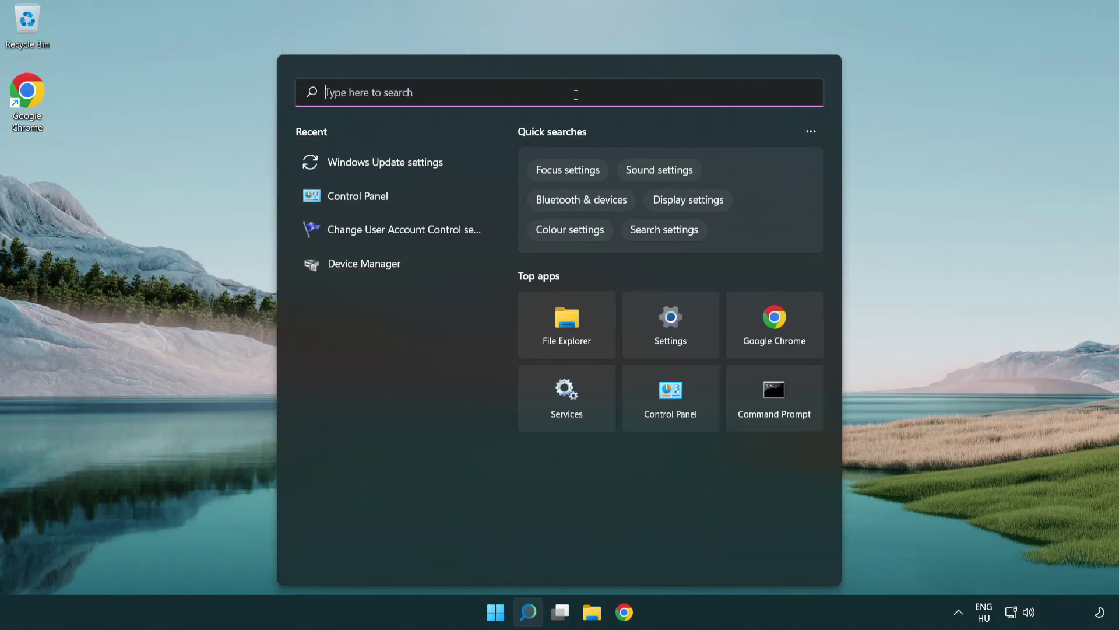
type("cmd")
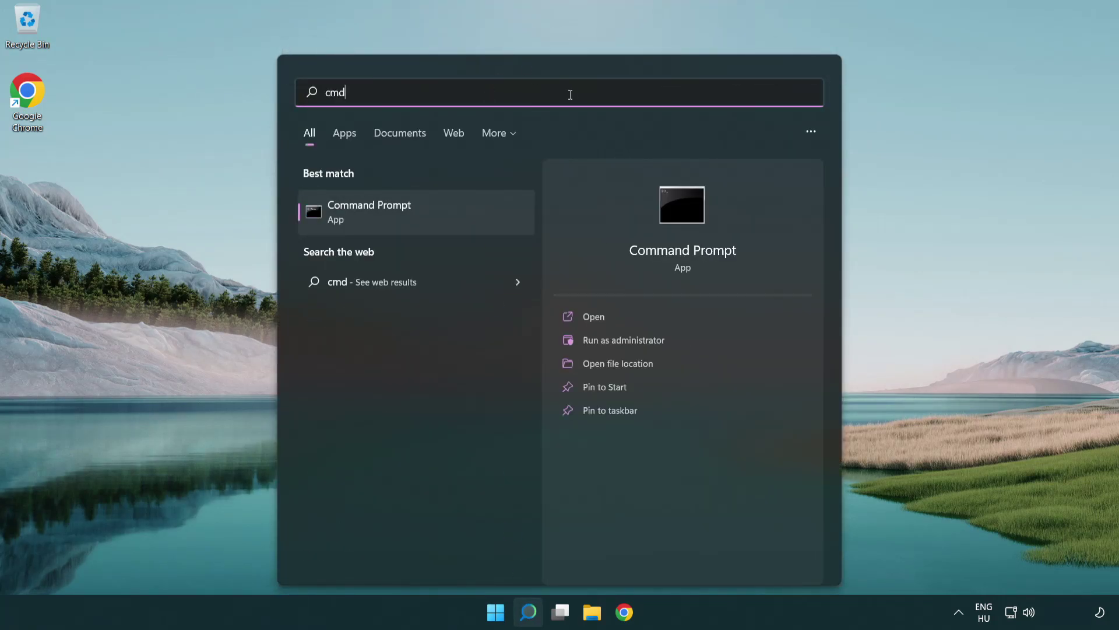
right_click(456, 209)
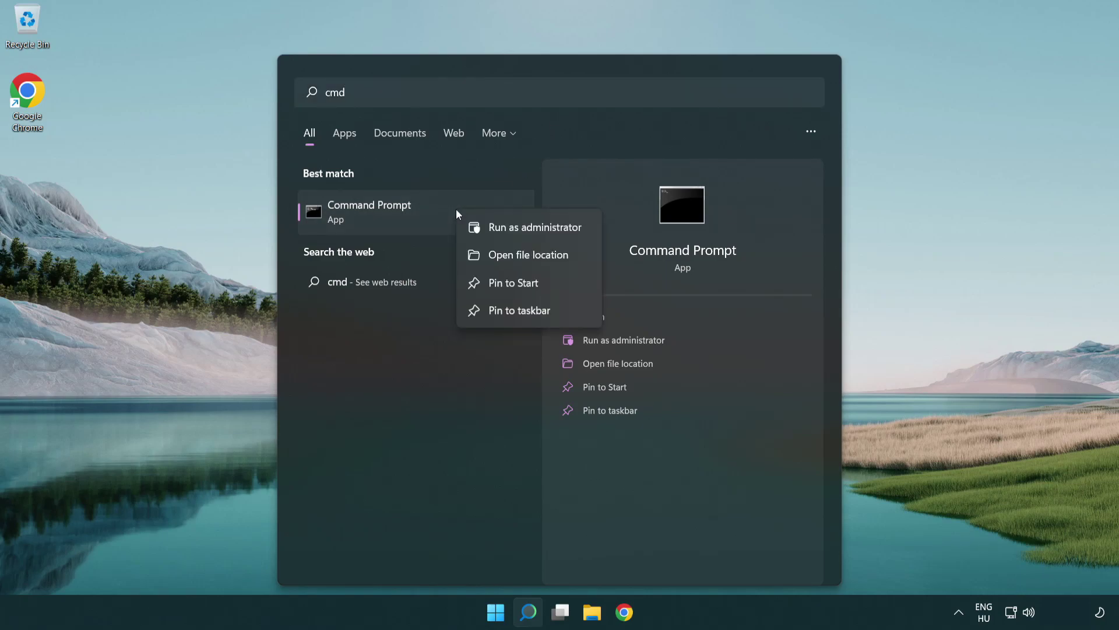
Step: Launch Command Prompt as administrator and flush the DNS cache with ipconfig /flushdns
left_click(543, 229)
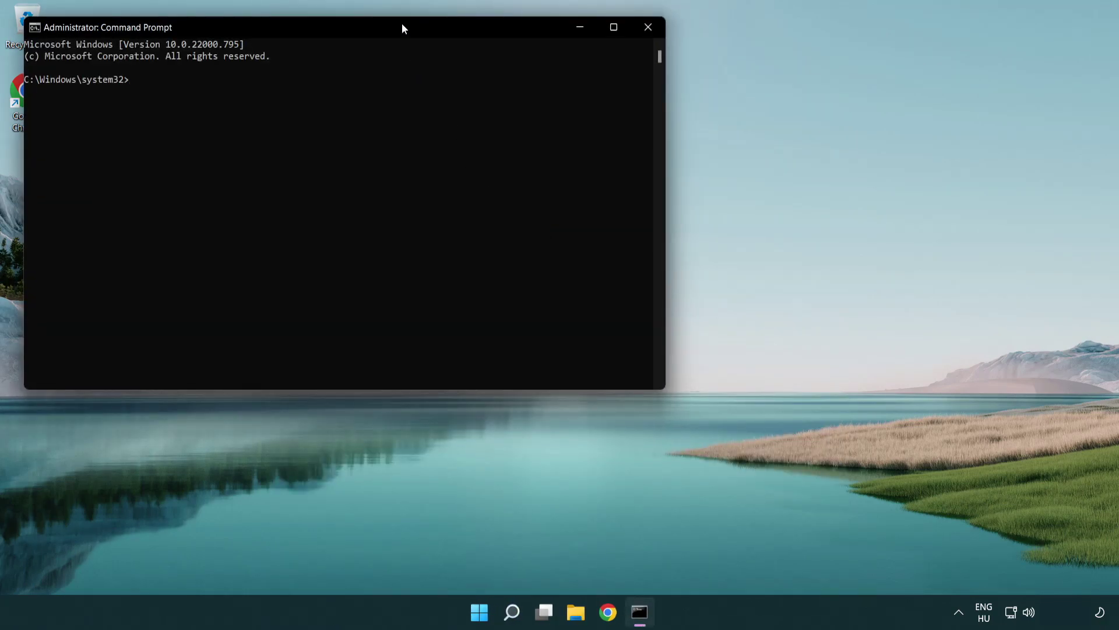
left_click_drag(401, 23, 605, 124)
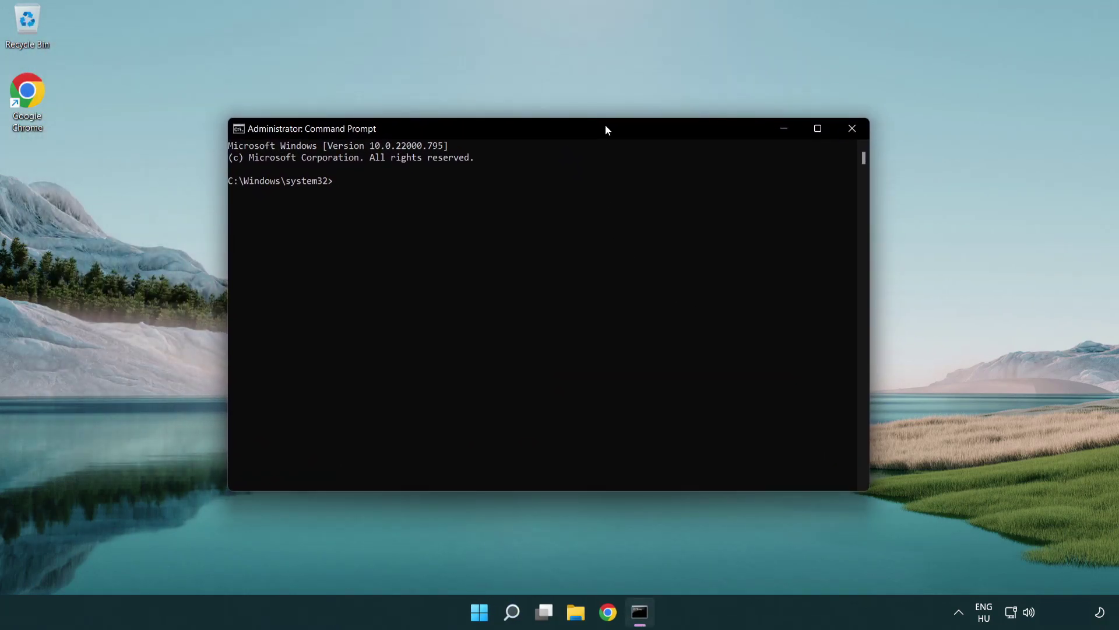
type("i")
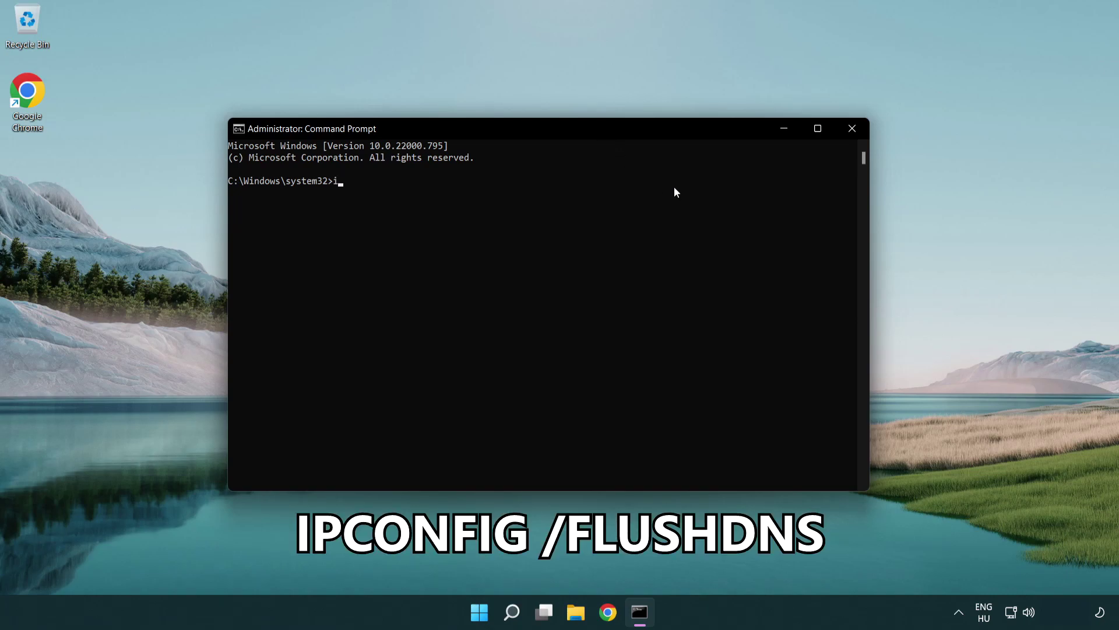
type("pconfig /flushdns")
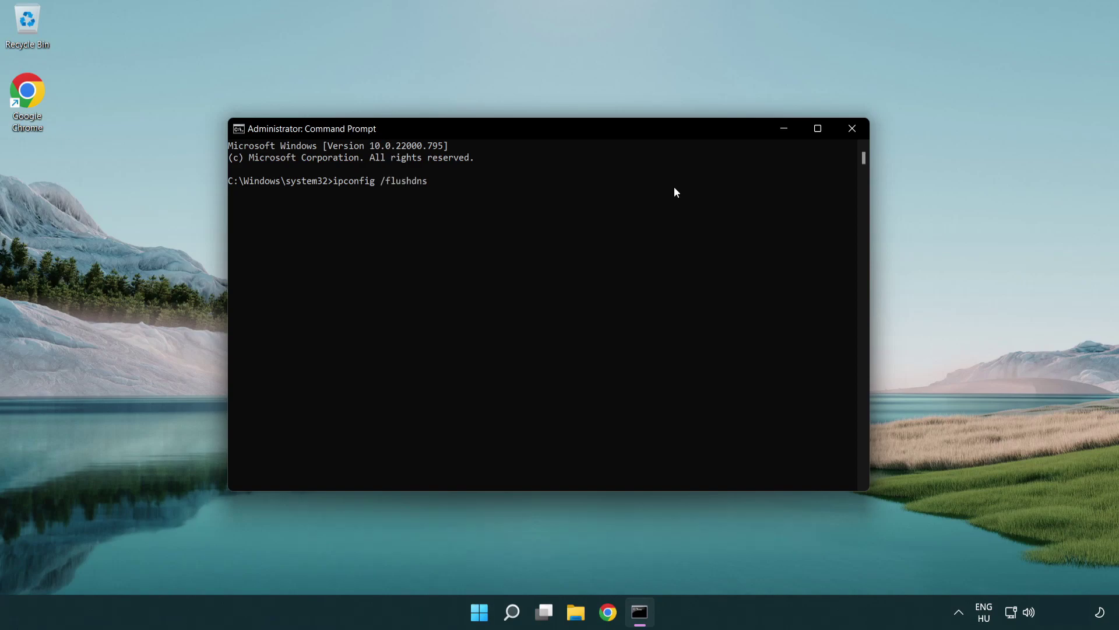
key("Return")
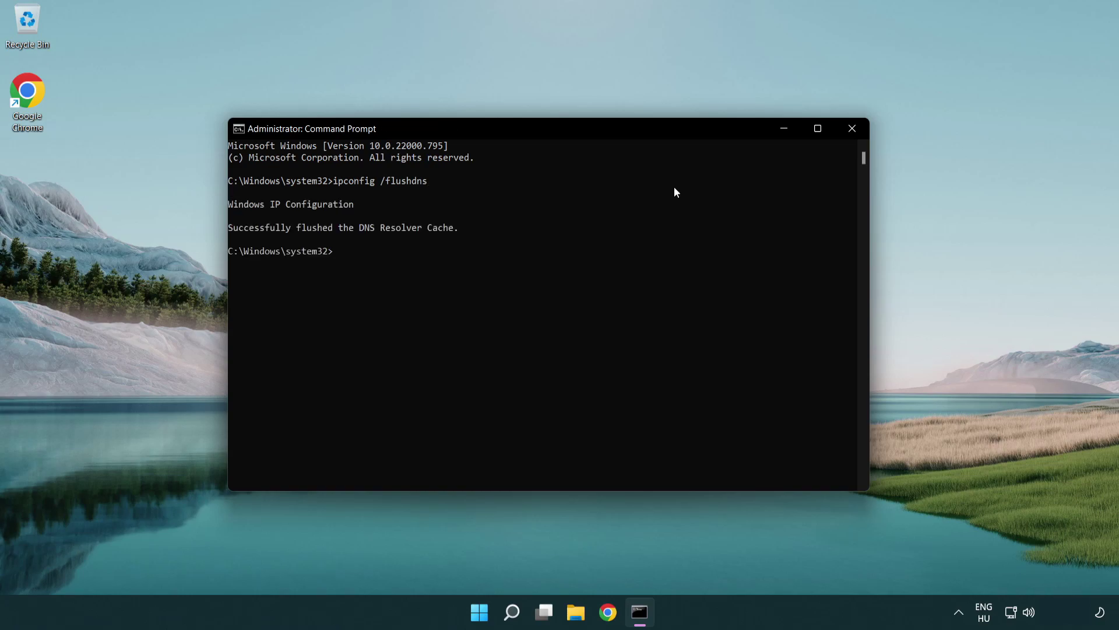
Step: Reset the Winsock catalog with netsh winsock reset, then exit Command Prompt
type("ne")
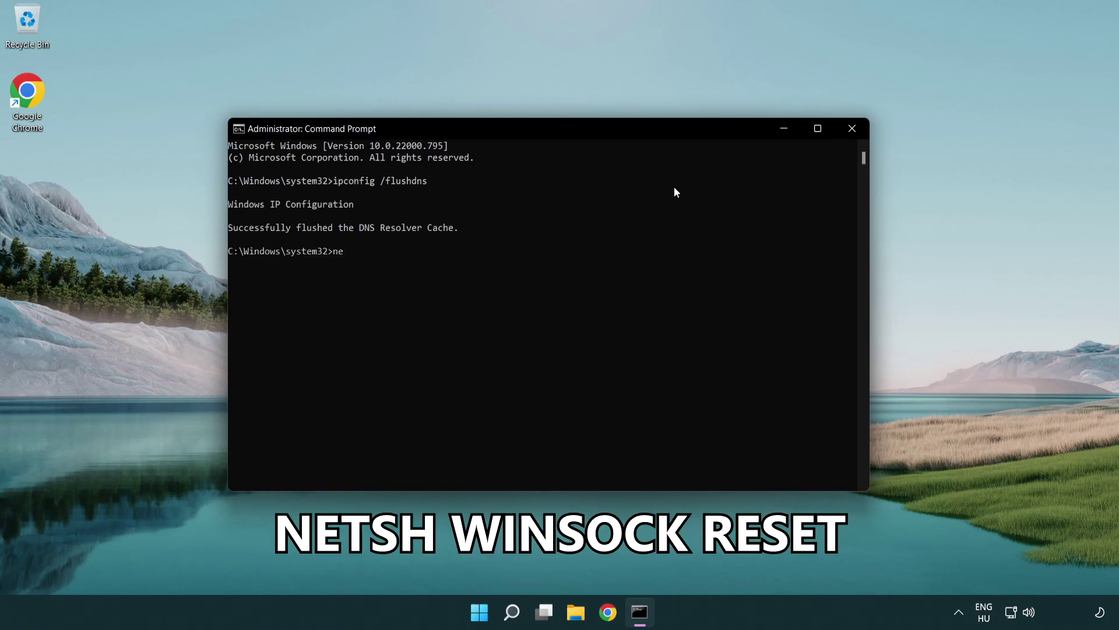
type("tsh winsock reset")
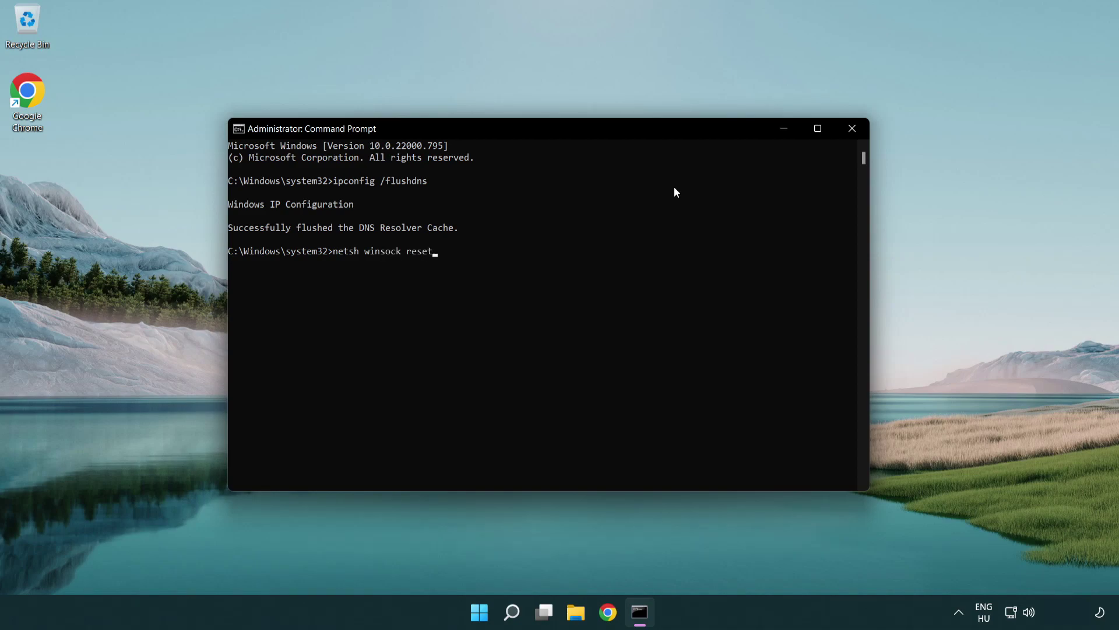
key("Return")
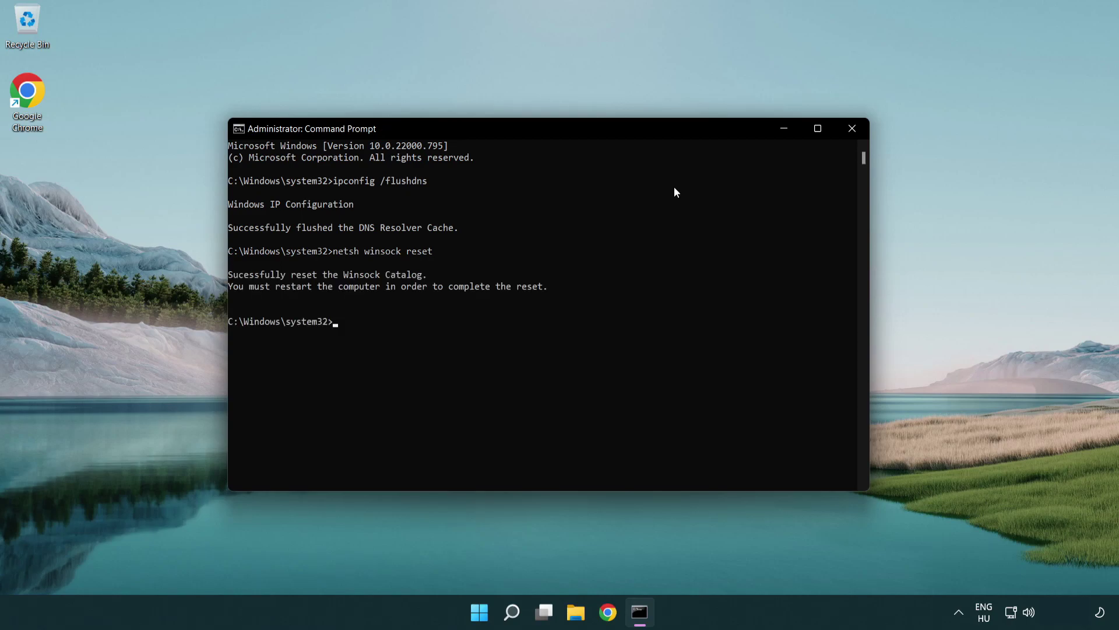
type("exit")
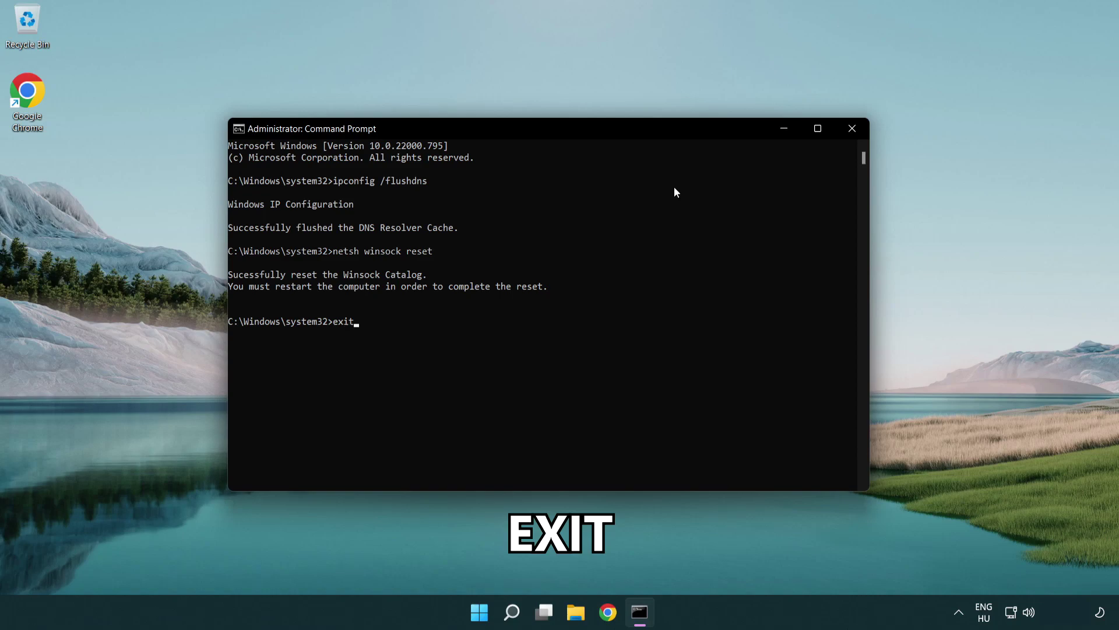
key("Return")
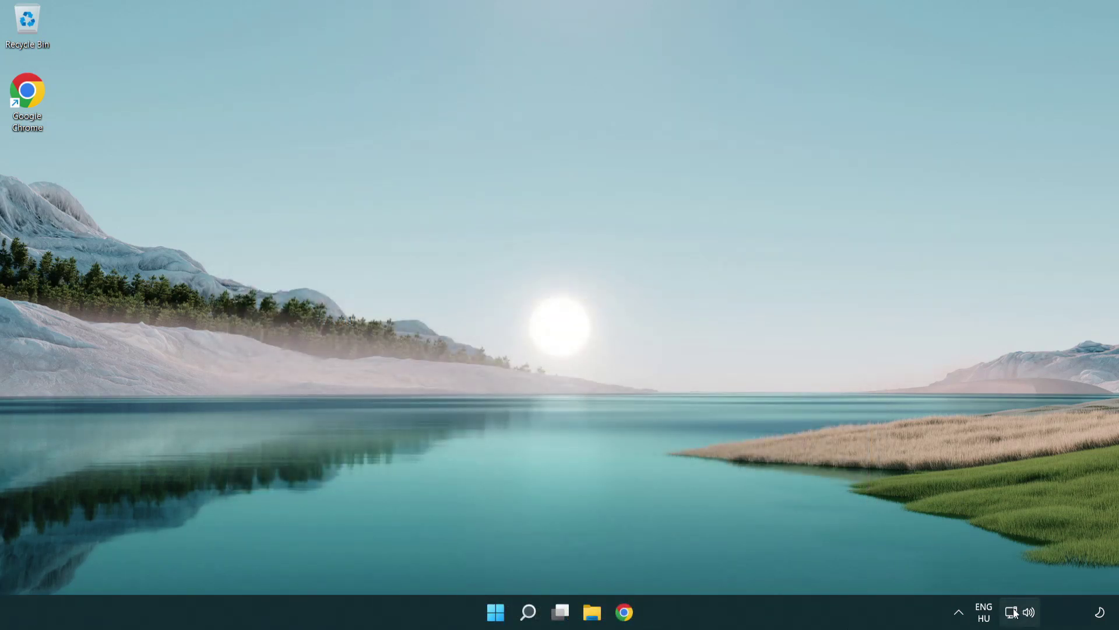
Step: Go from the network tray icon to the Advanced network settings page
right_click(1014, 617)
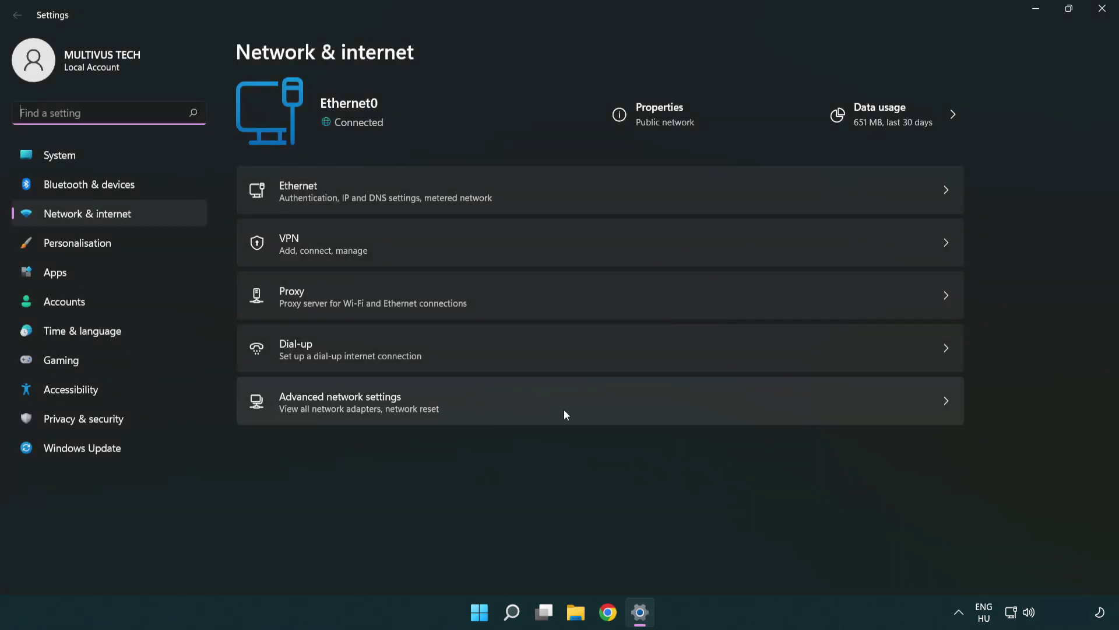
left_click(603, 415)
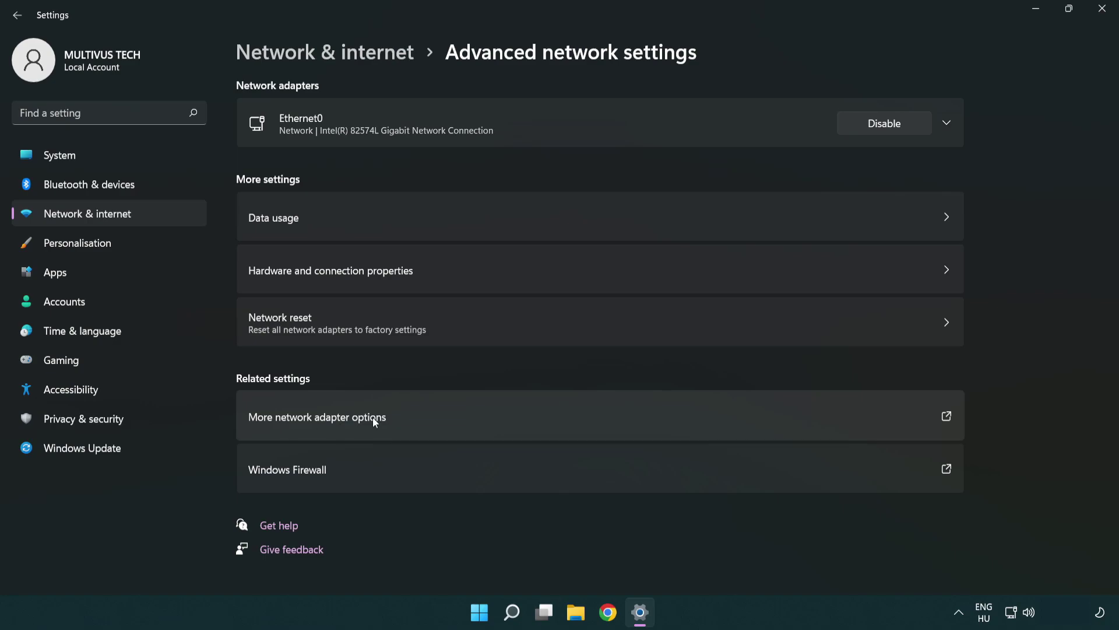
Step: Open Ethernet0's Properties in Network Connections and select Internet Protocol Version 4 (TCP/IPv4)
left_click(343, 422)
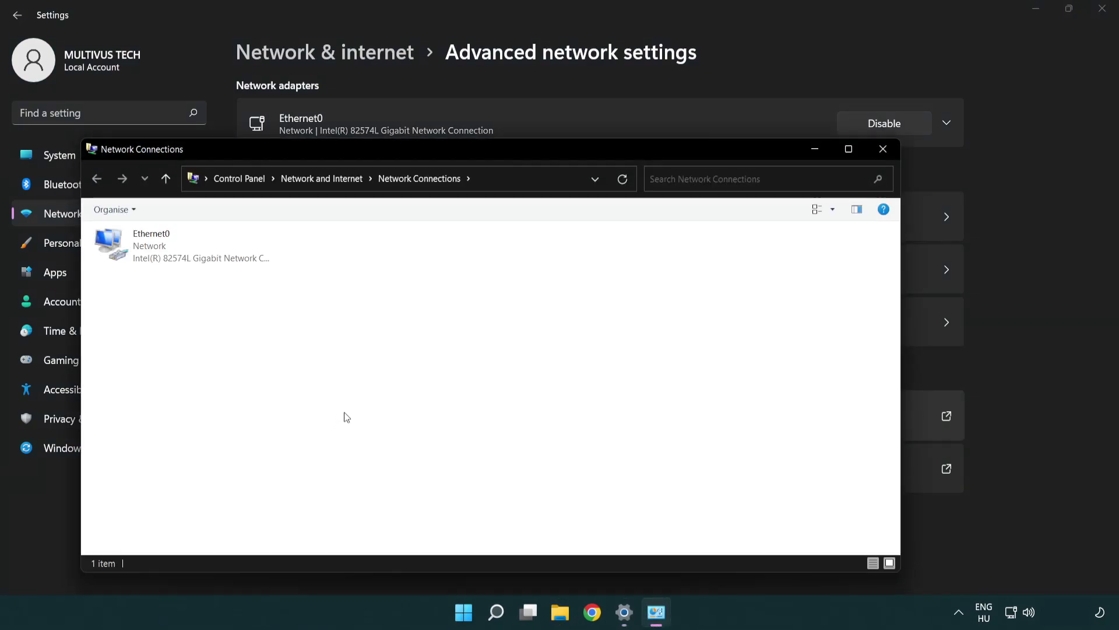
left_click_drag(409, 162, 489, 94)
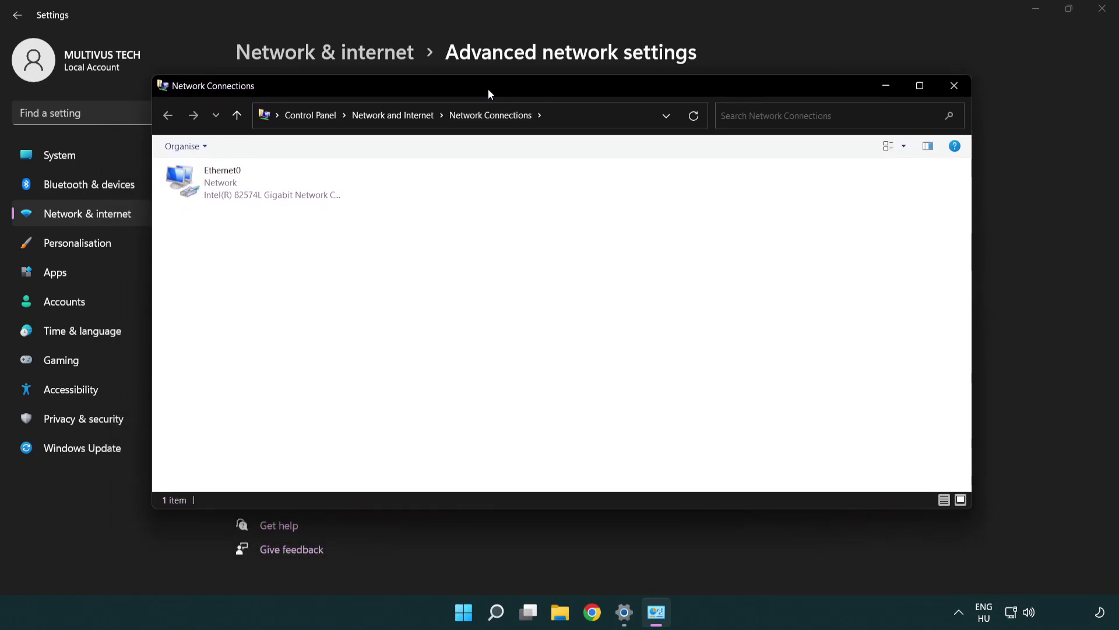
left_click(226, 185)
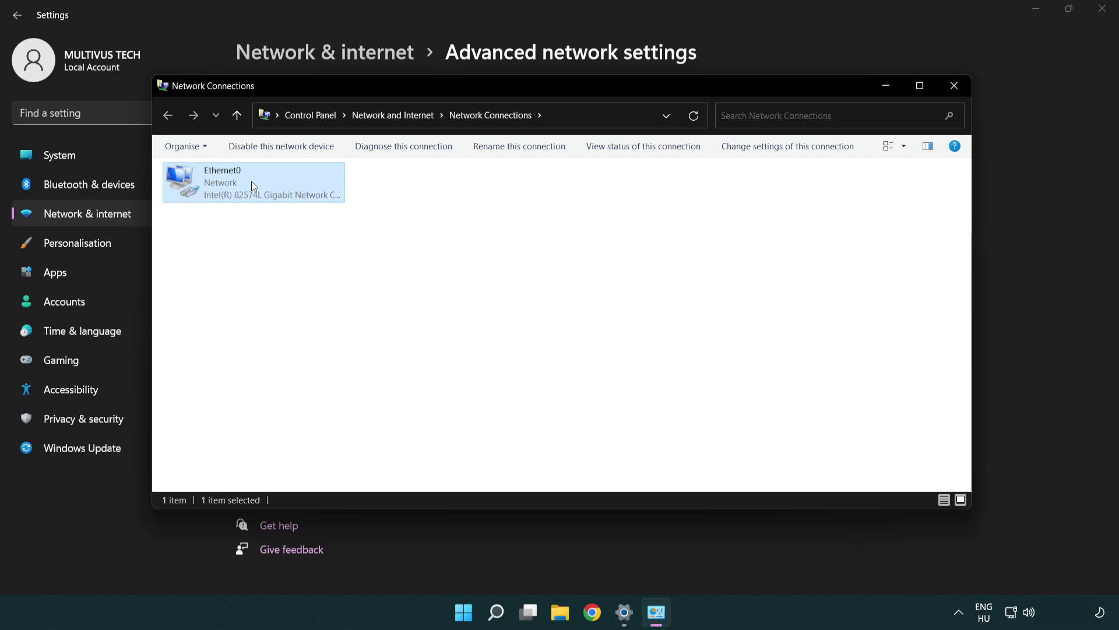
right_click(250, 182)
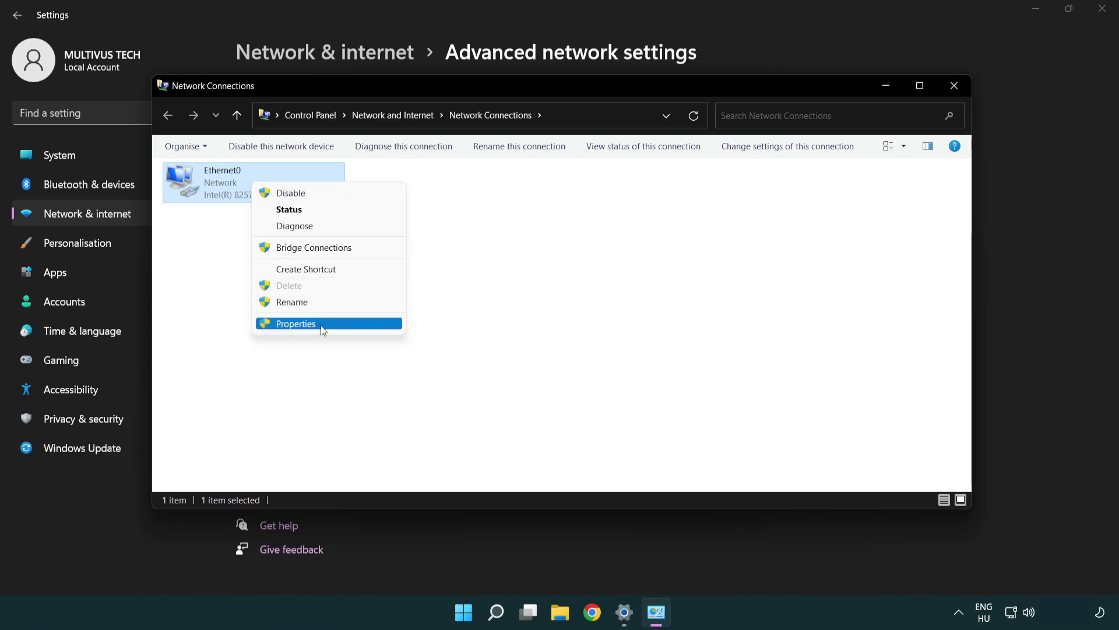
left_click(338, 326)
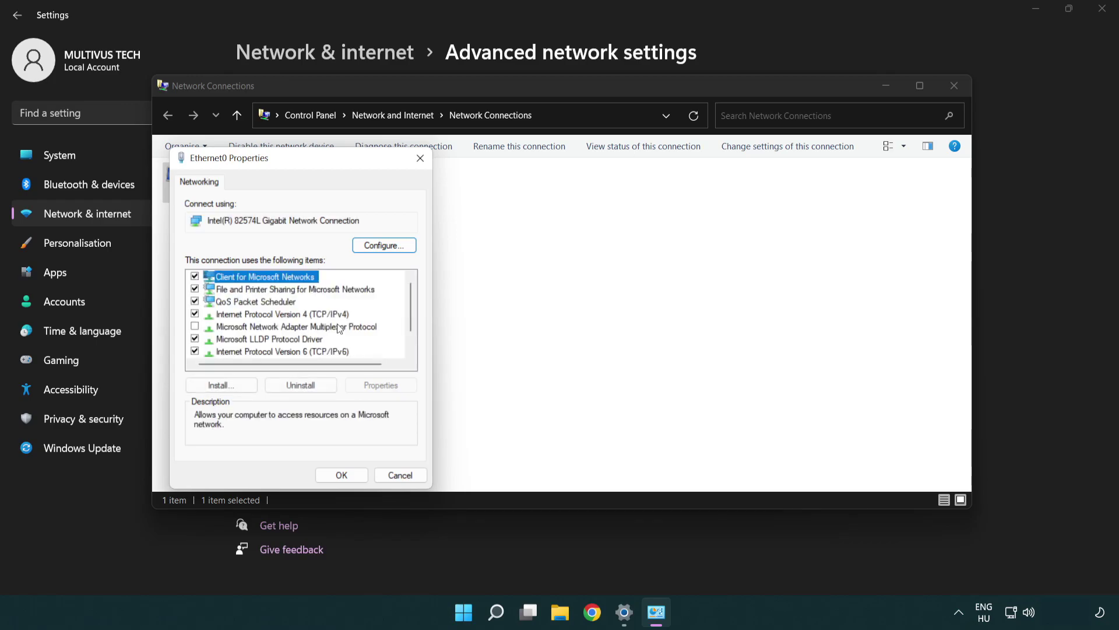
left_click_drag(286, 161, 543, 148)
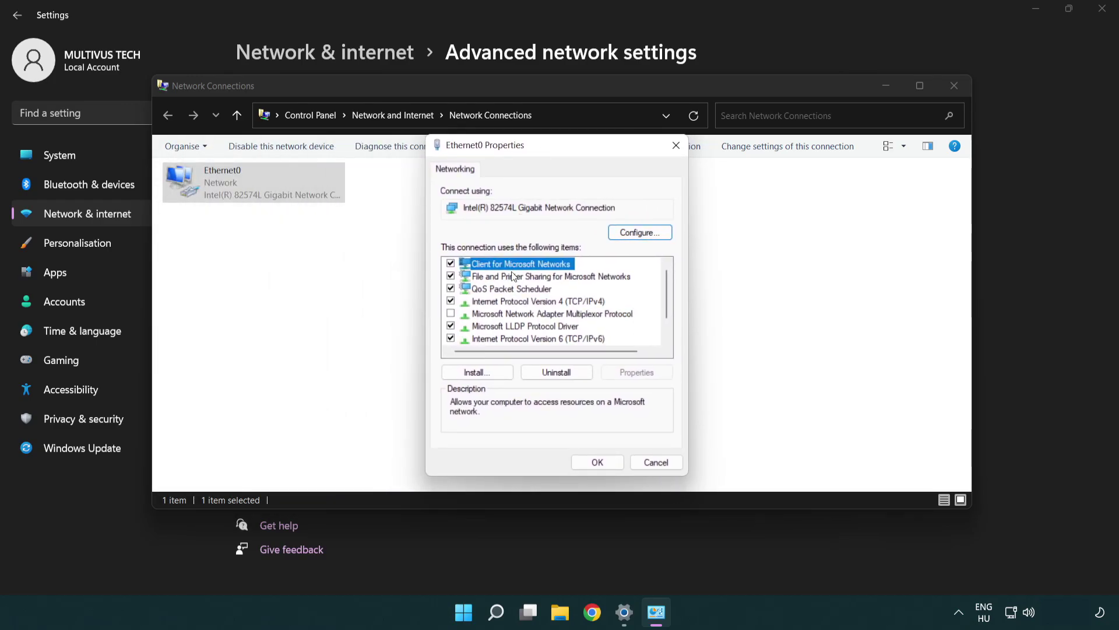
left_click(506, 302)
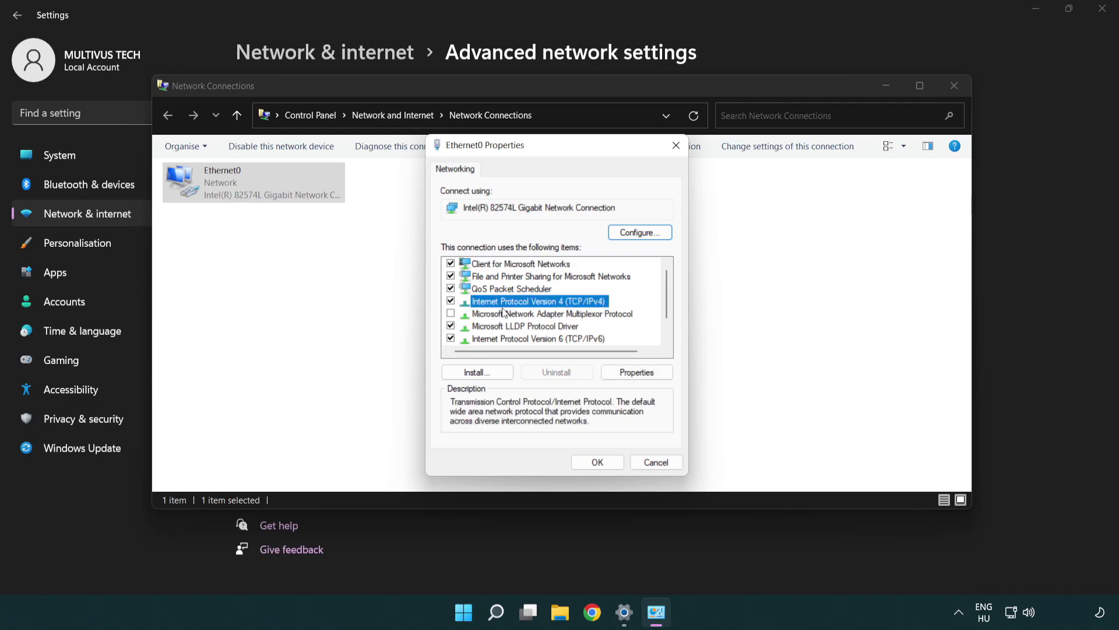
Step: Set Ethernet0's IPv4 DNS to 8.8.8.8 preferred and 8.8.4.4 alternate, and apply
left_click(638, 377)
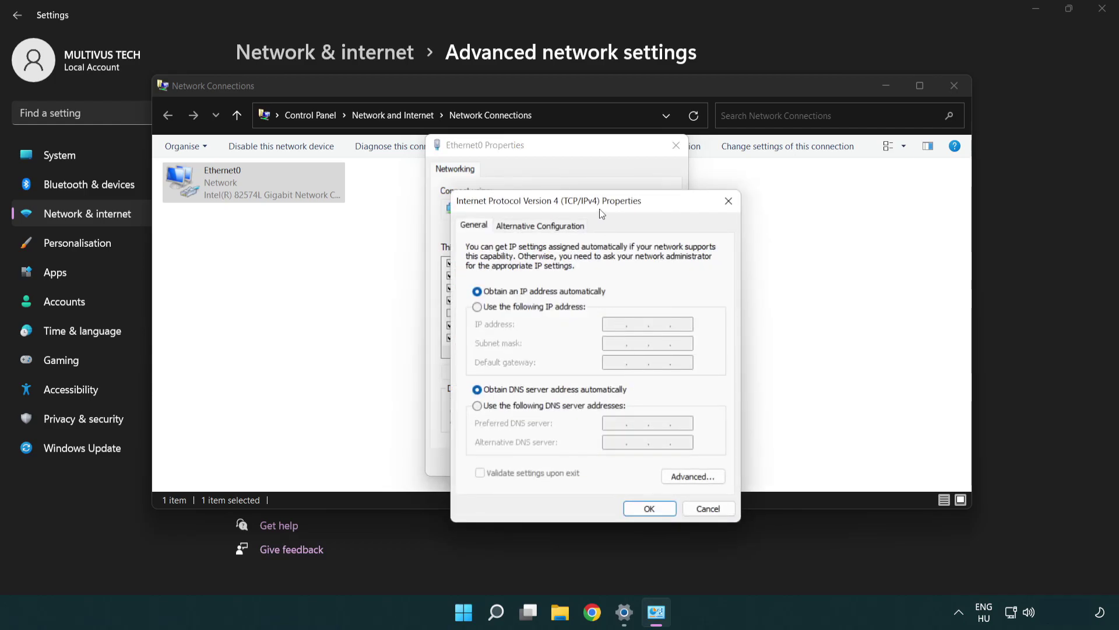
left_click_drag(600, 210, 561, 157)
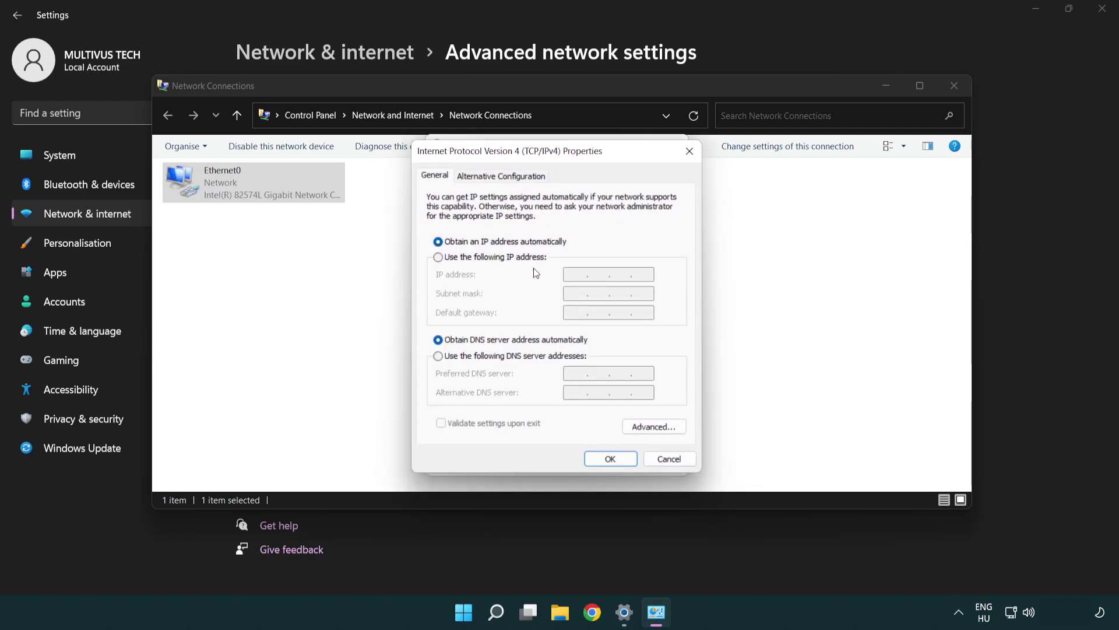
left_click(457, 358)
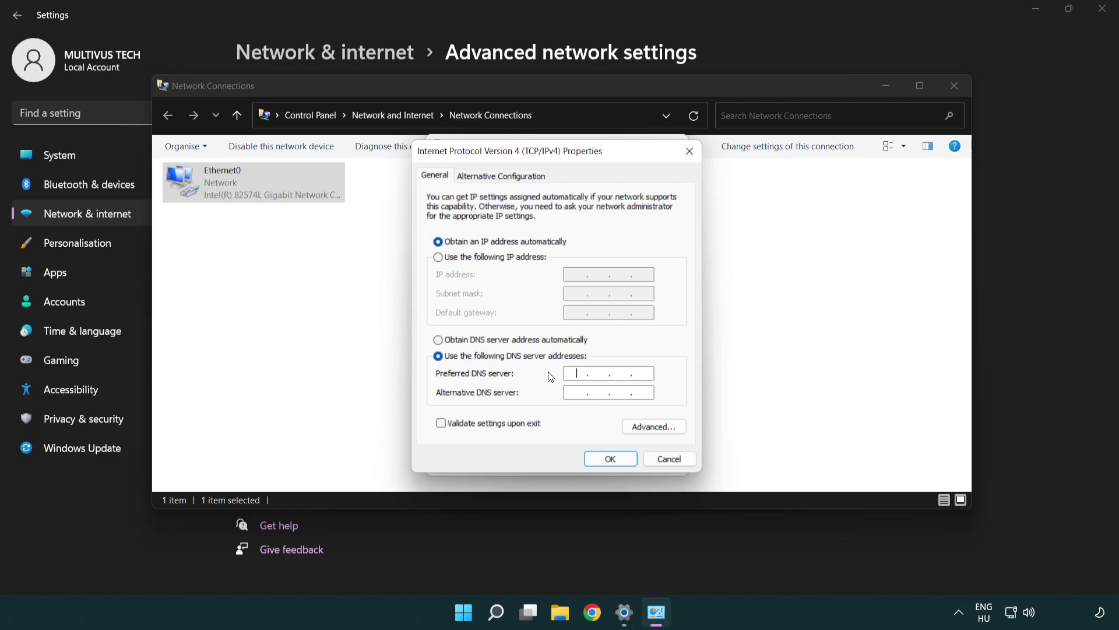
type("8.8.8.8")
left_click(573, 391)
type("8.8.4.4")
left_click(608, 464)
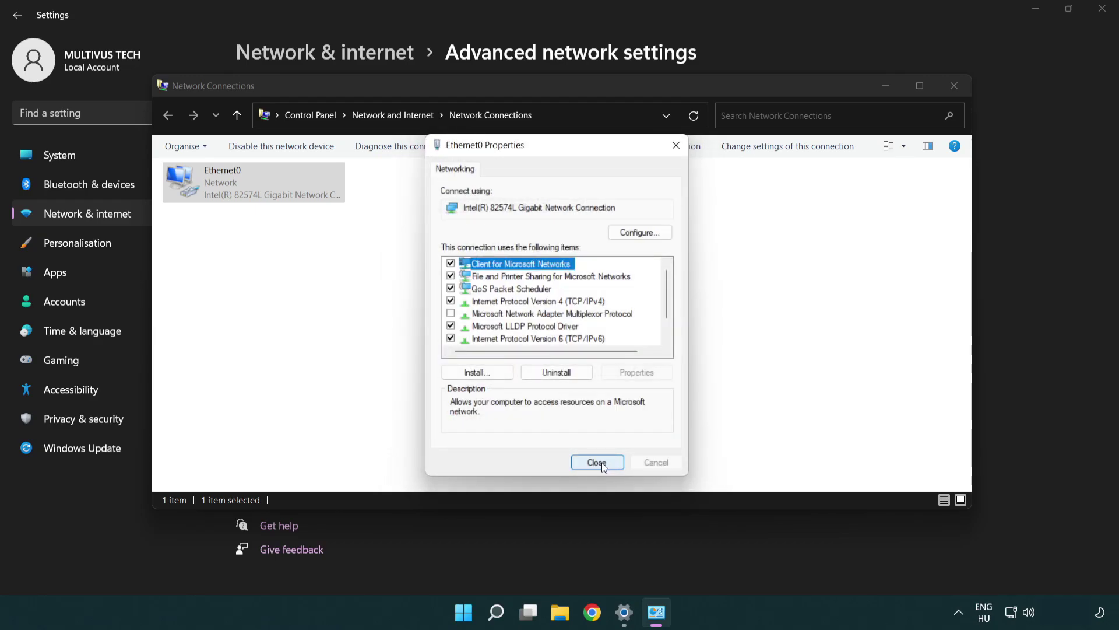
left_click(602, 462)
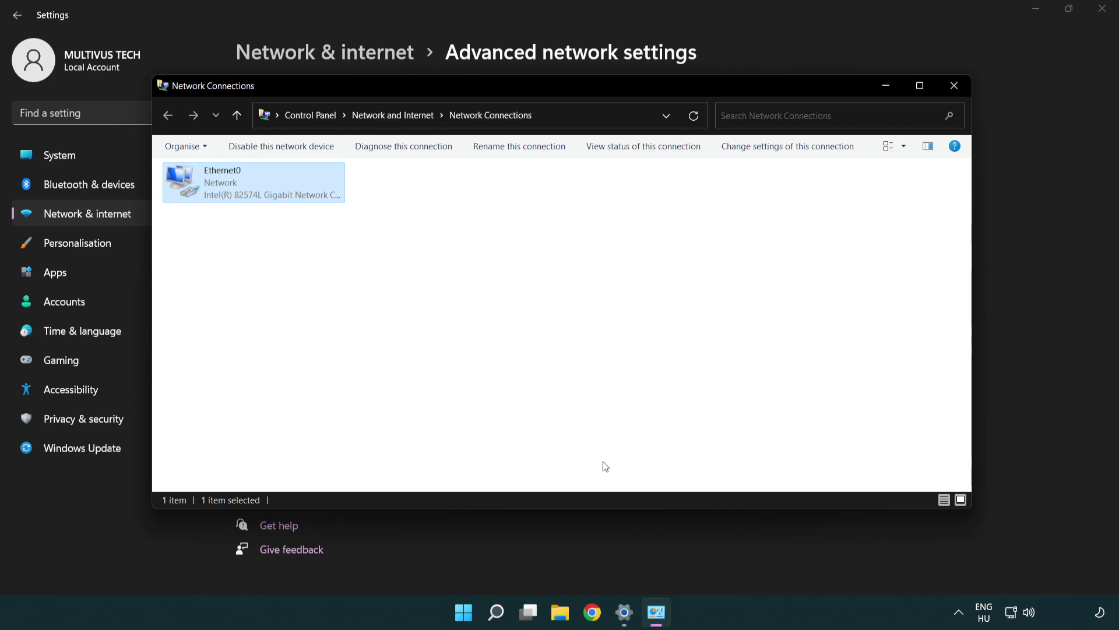
Step: Close the Network Connections and Settings windows, then bring up the Start menu's power options
left_click(954, 87)
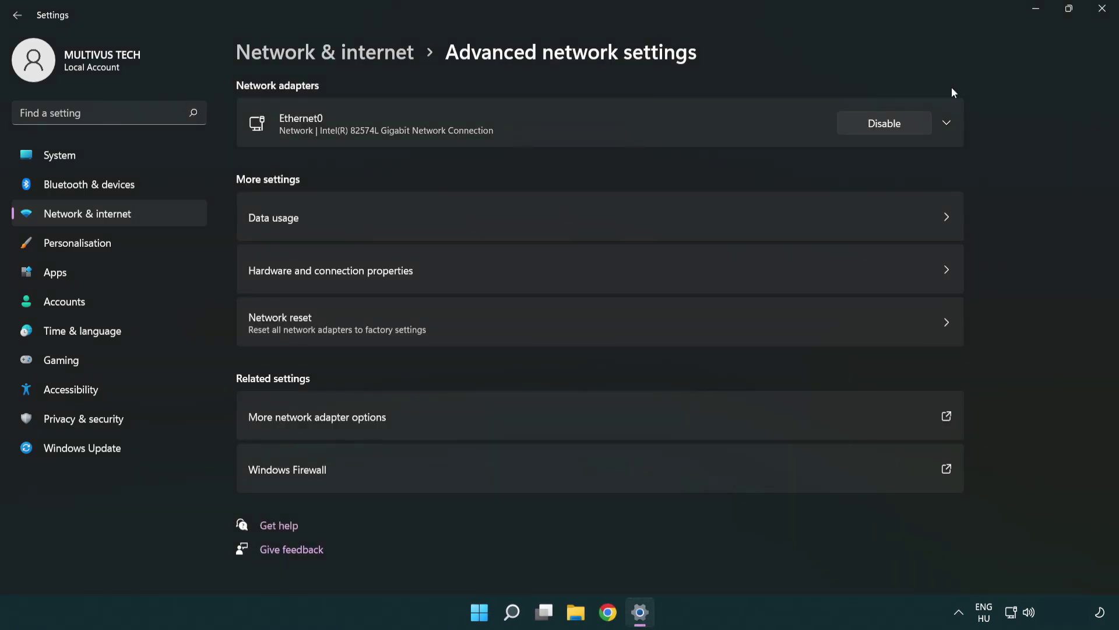
left_click(1103, 10)
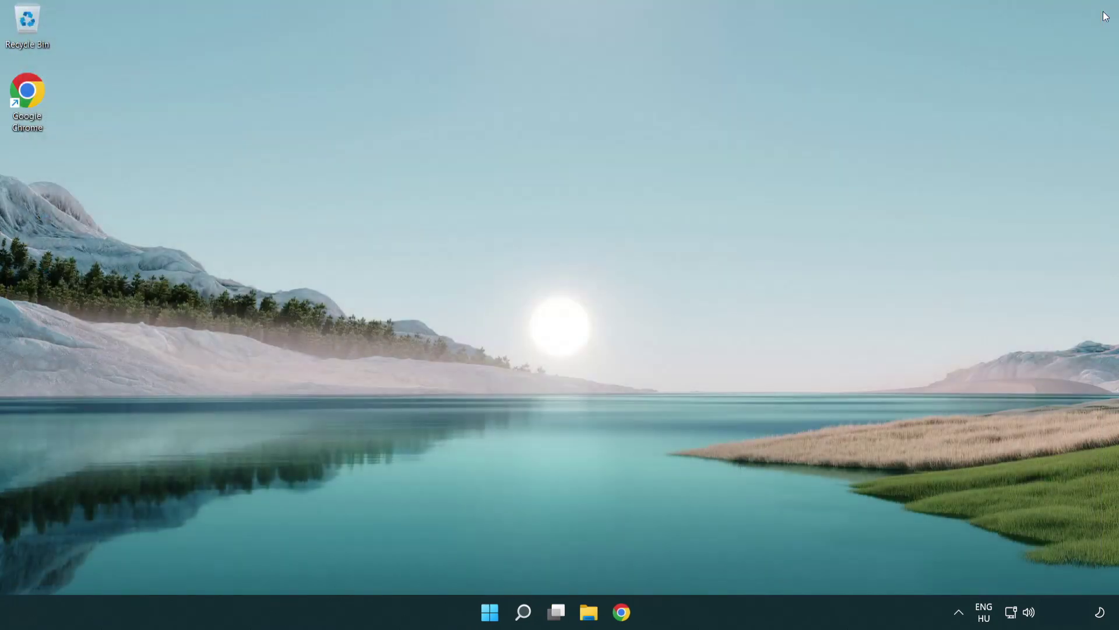
left_click(495, 612)
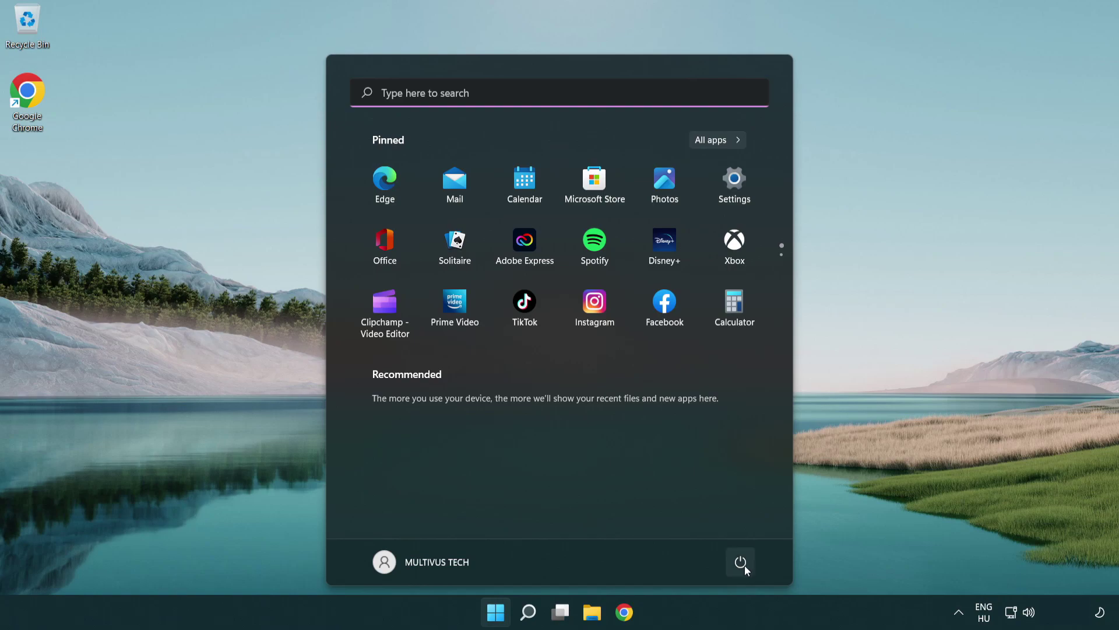
left_click(742, 562)
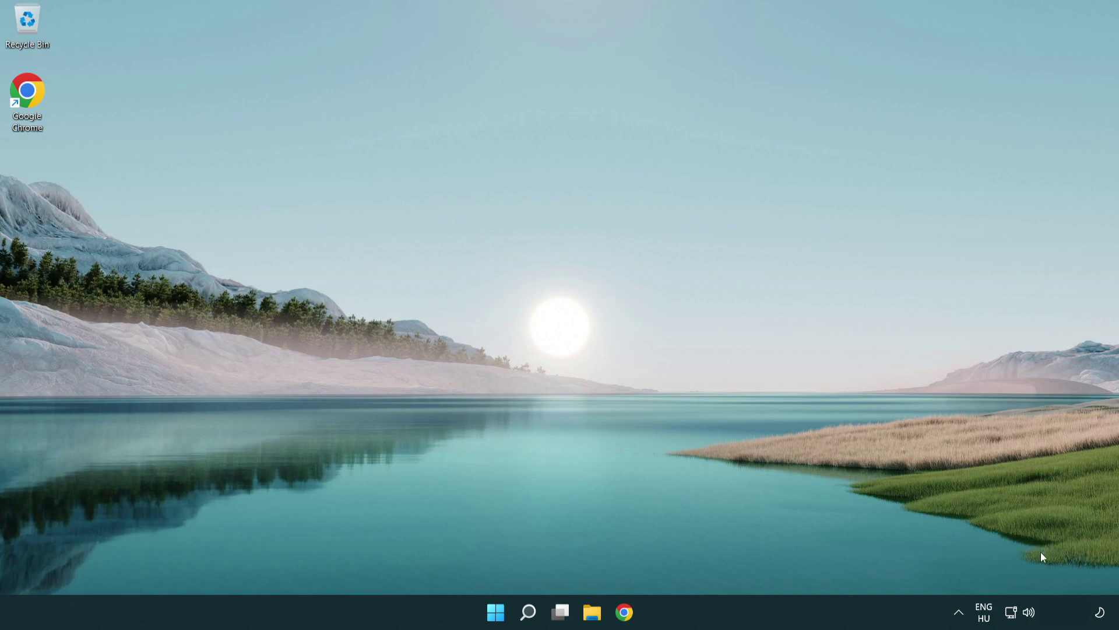
Step: Reach the Network reset page through the tray icon and Advanced network settings
right_click(1012, 612)
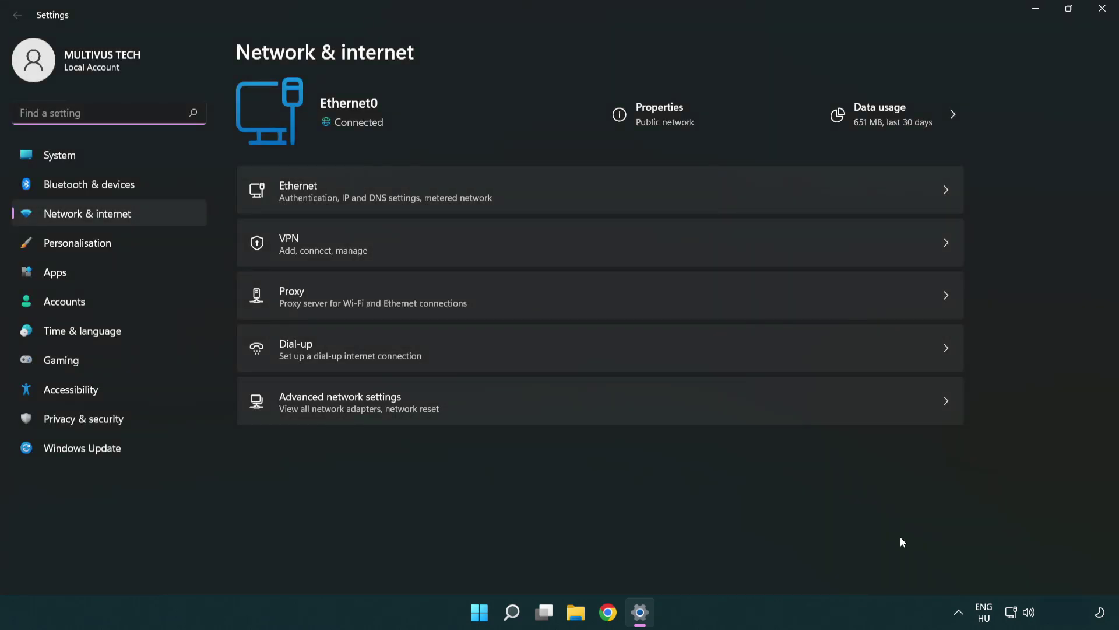
left_click(507, 404)
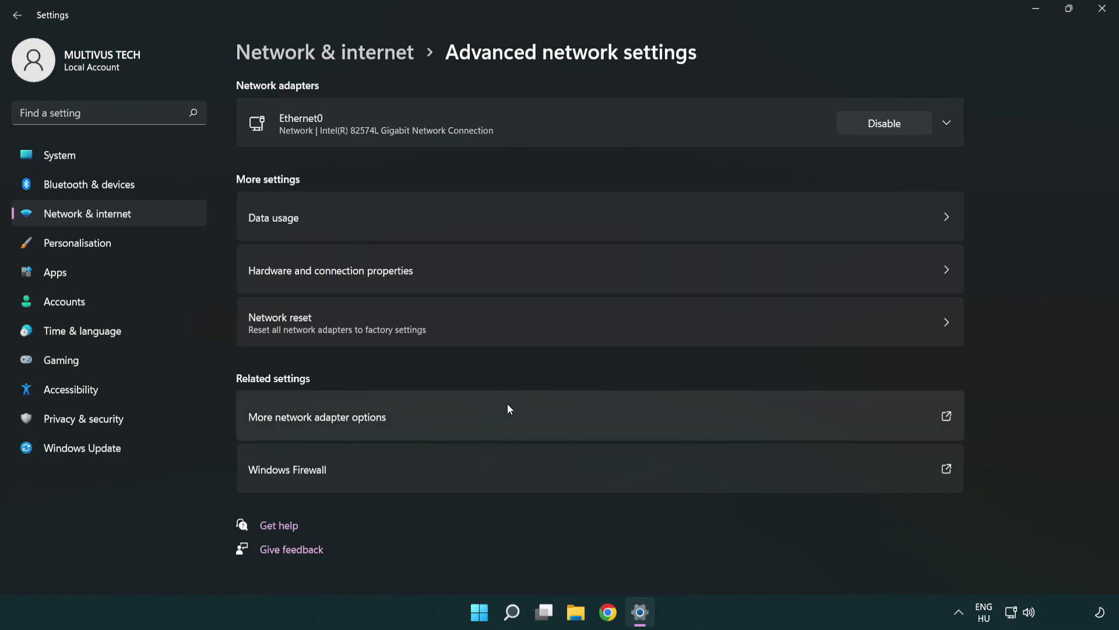
left_click(505, 337)
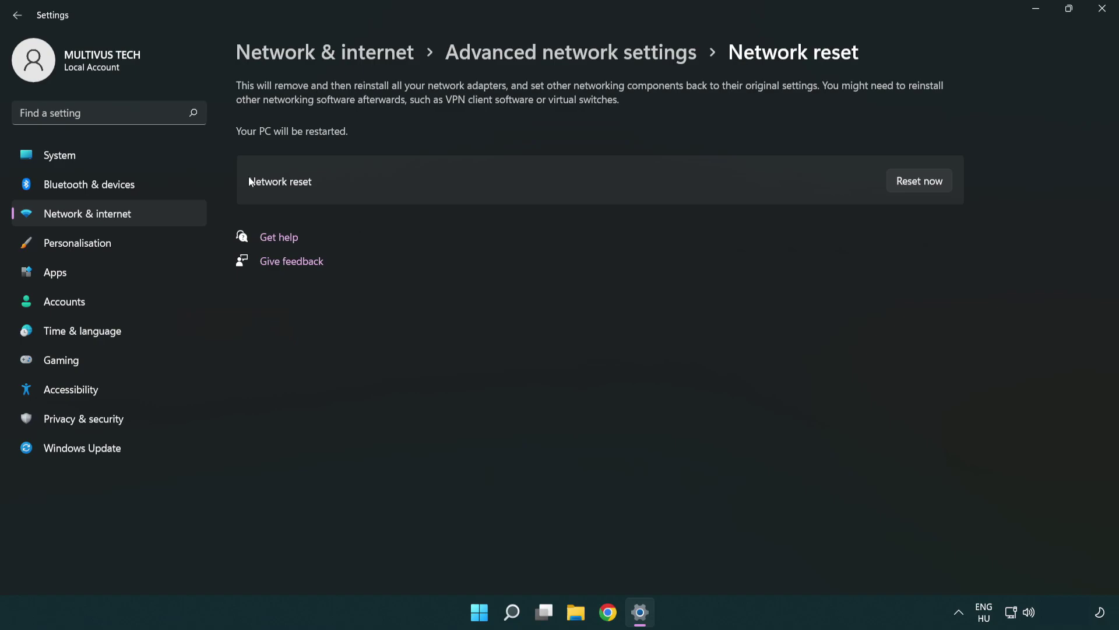
Step: Confirm Reset now, dismiss the sign-out notice, and close Settings
left_click(930, 182)
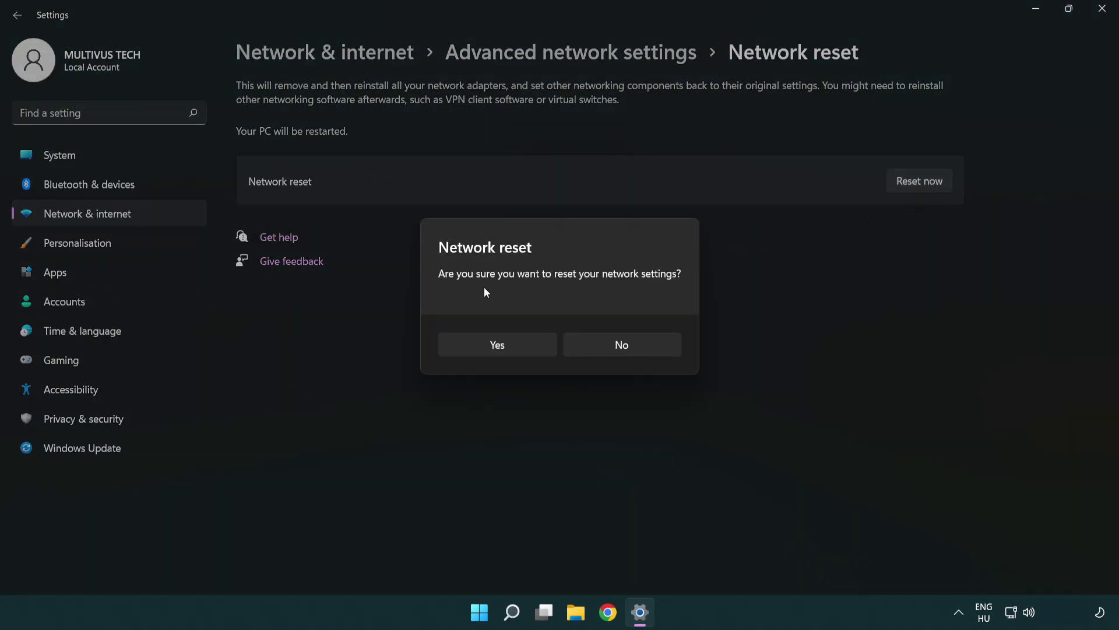
left_click(507, 352)
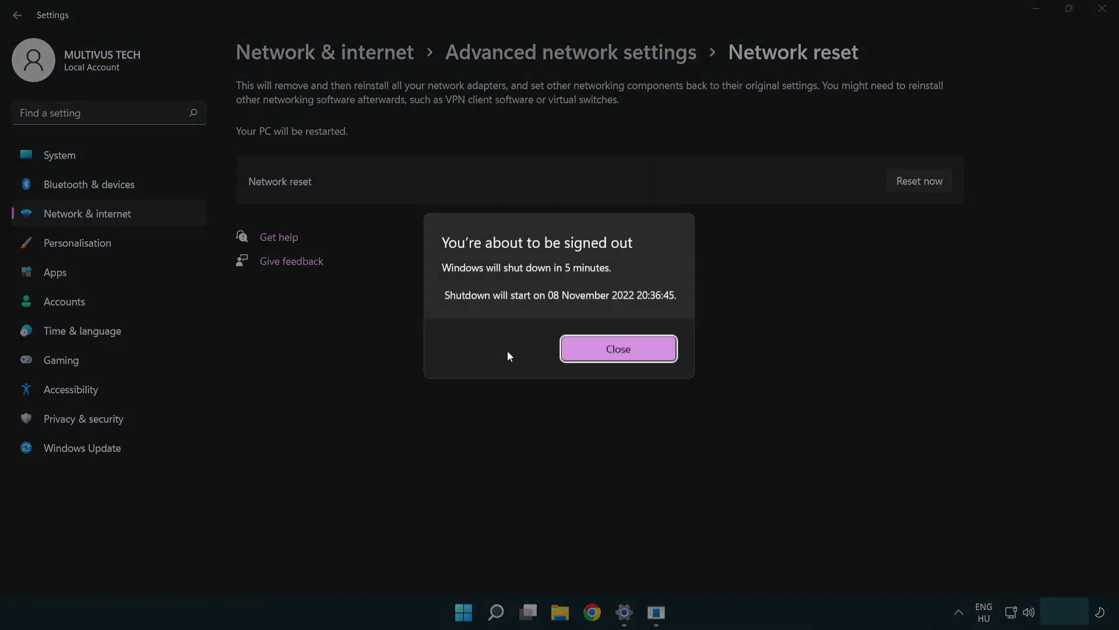
left_click(637, 350)
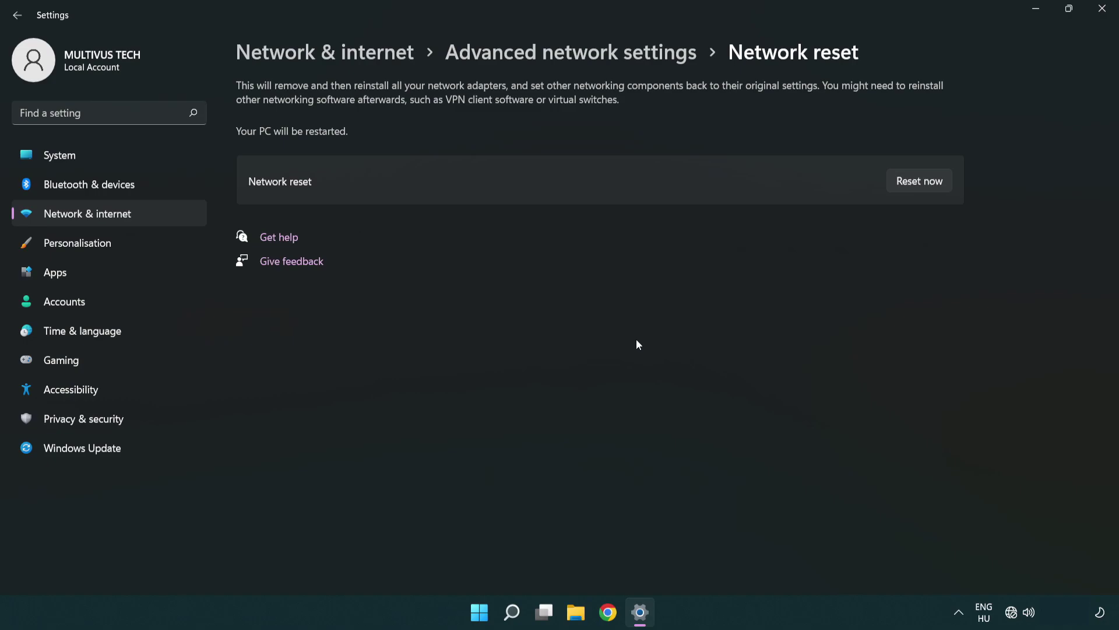
left_click(1101, 10)
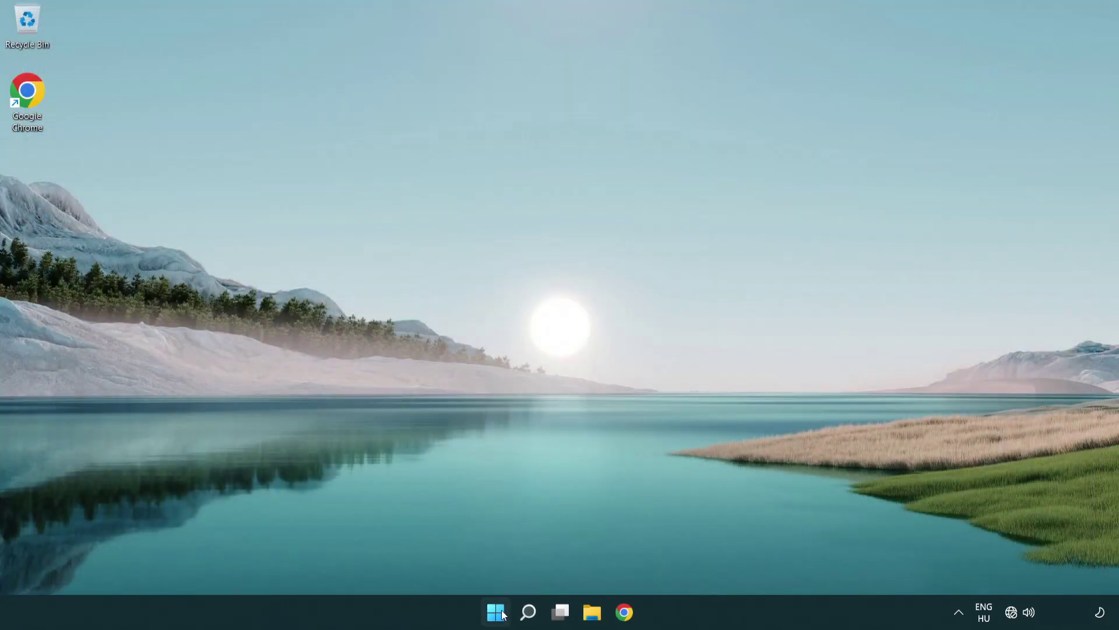
Step: Show the Start menu's power options: Sleep, Shut down and Restart
left_click(497, 612)
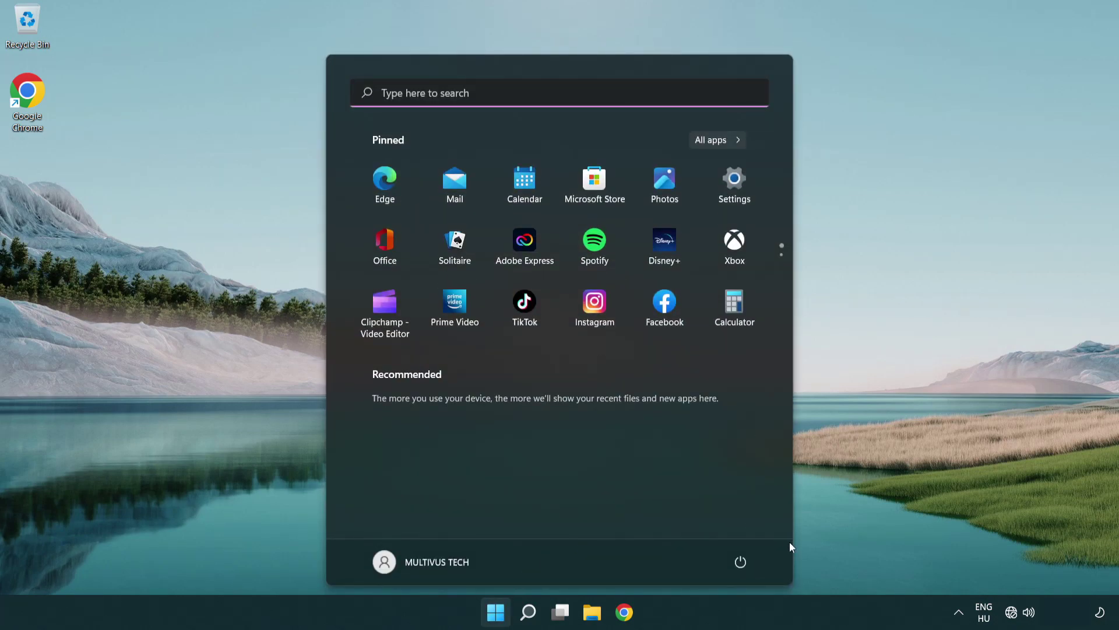
left_click(741, 561)
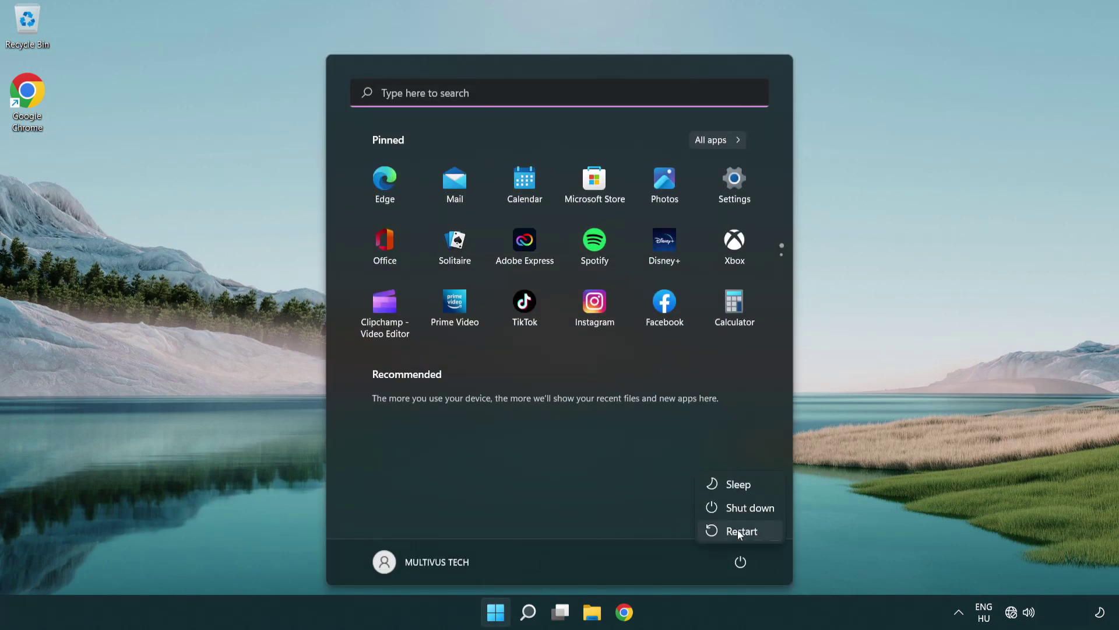